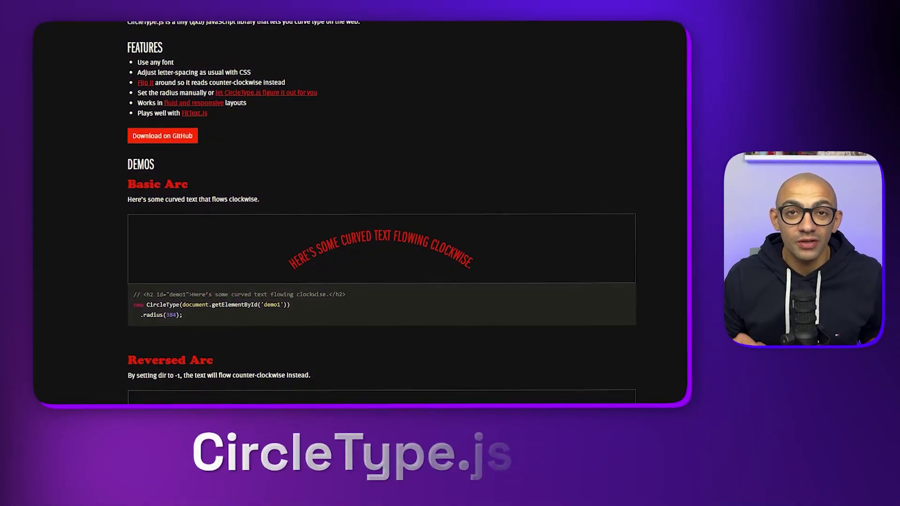
Finish the from { transform: rotate(0deg); } block and begin a to { transform: rotate() block.
scroll(382, 234, "down", 3)
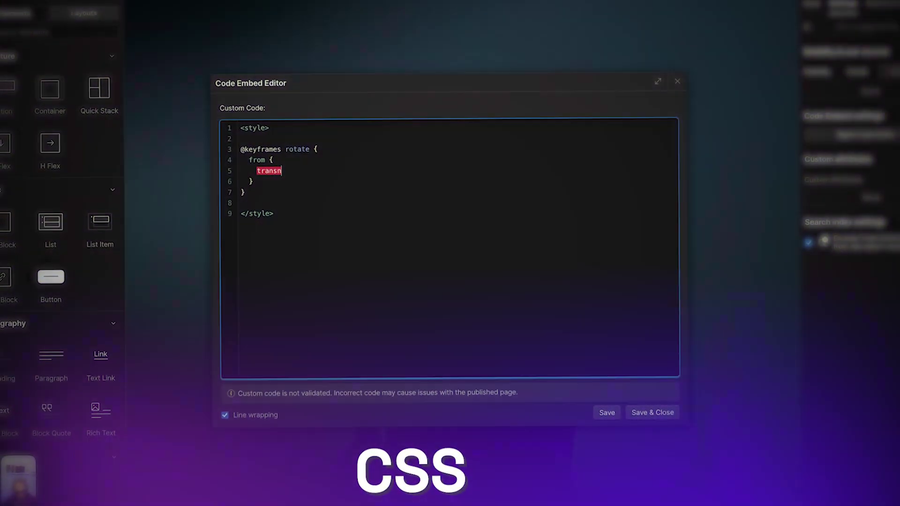
key("BackSpace")
type("form: rotate(0deg);")
key("Down")
key("End")
key("Return")
type("to {")
key("Return")
type("transform: rotate(")
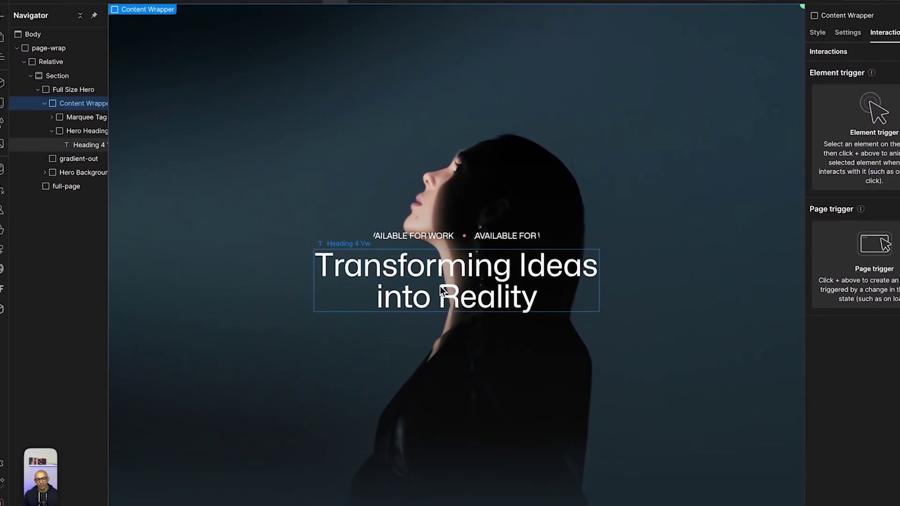
Select the 'Transforming Ideas into Reality' Heading 4 Vw text block on the canvas.
left_click(440, 287)
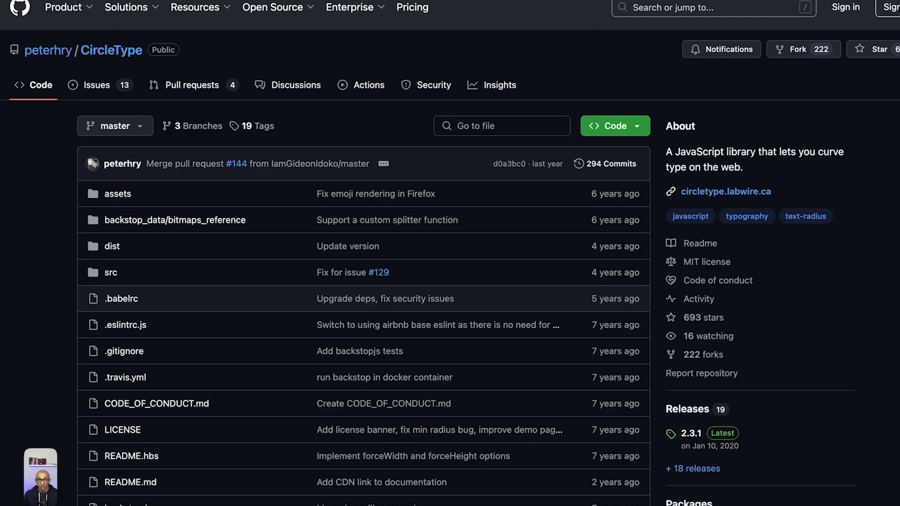
Select the Using CDN script line under the README's Installation heading for copying.
scroll(363, 253, "down", 15)
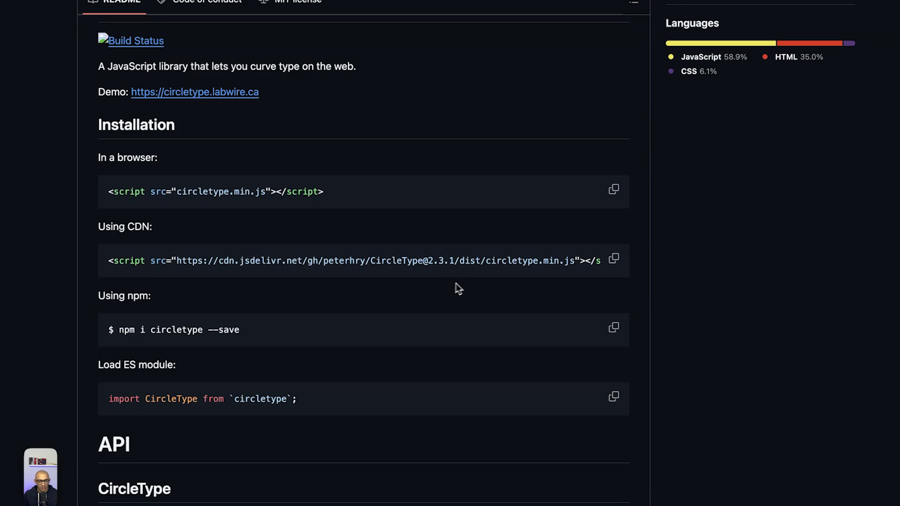
triple_click(539, 263)
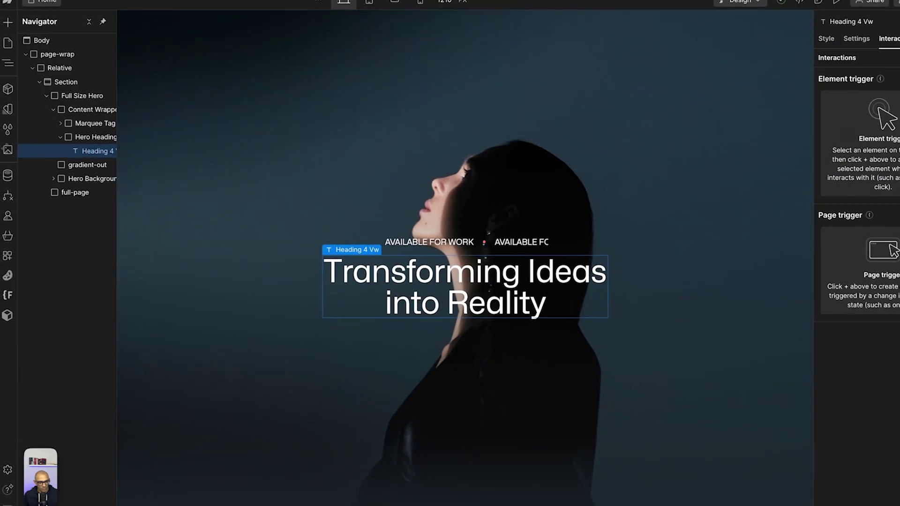
Paste the CircleType CDN script into the Home page's Before </body> tag code.
key("p")
left_click(146, 85)
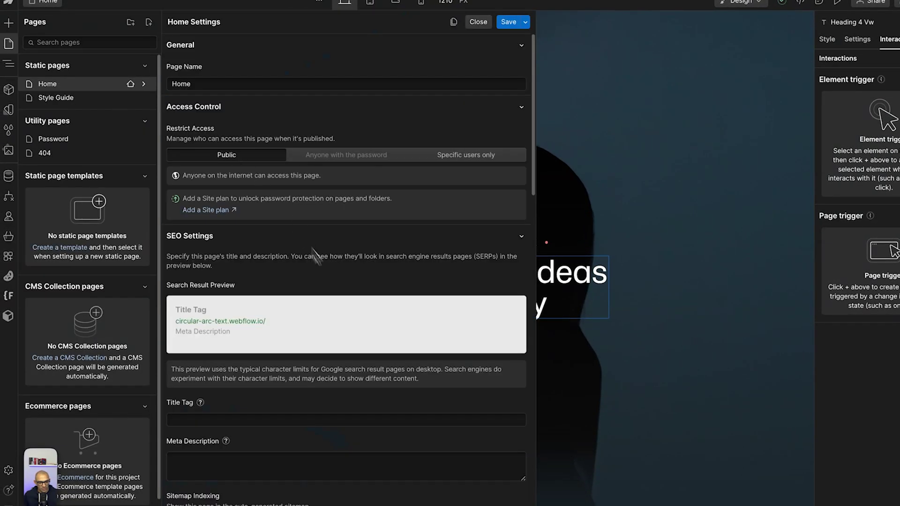
scroll(364, 331, "down", 10)
left_click(366, 334)
key("ctrl+v")
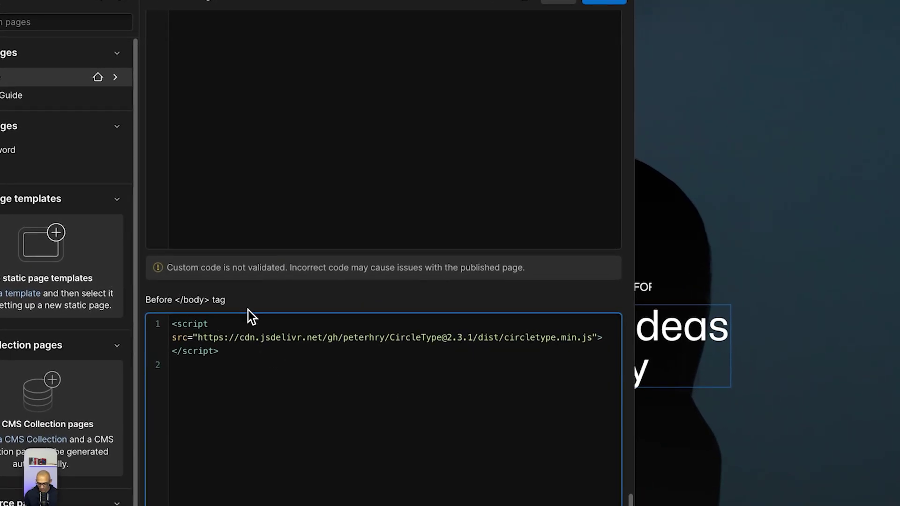
key("Return")
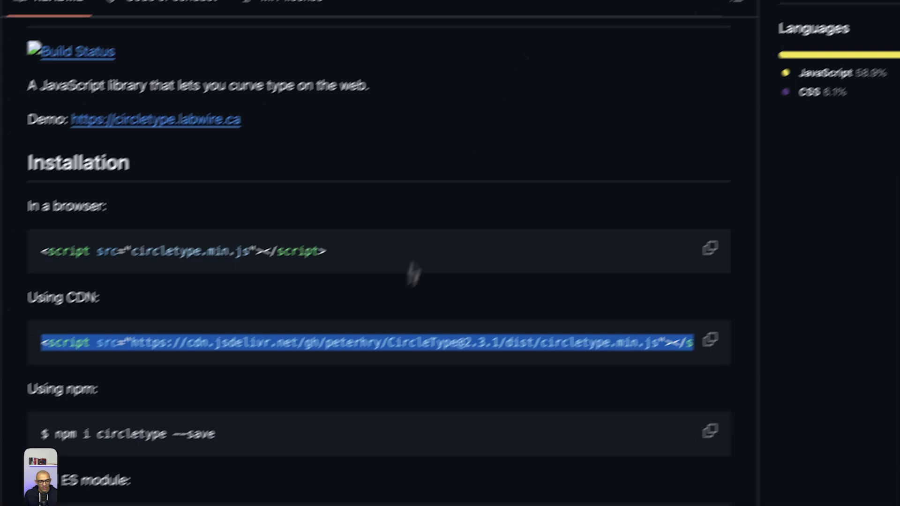
Select the const circleType = new CircleType(...) example line in the README's API section.
left_click(275, 462)
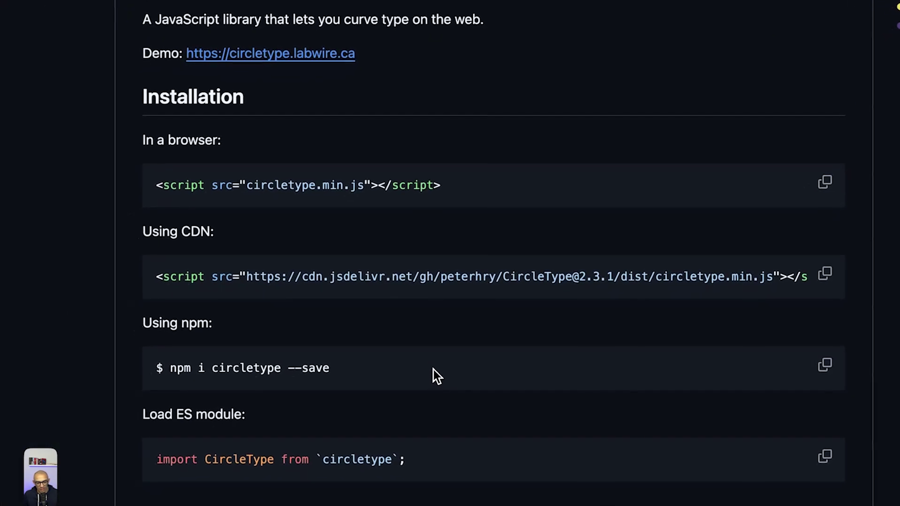
scroll(434, 368, "down", 18)
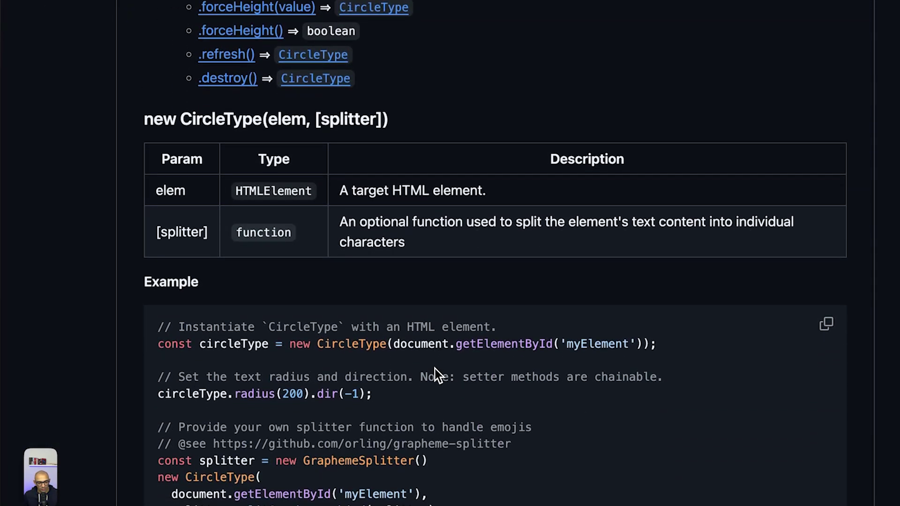
triple_click(322, 349)
key("ctrl+c")
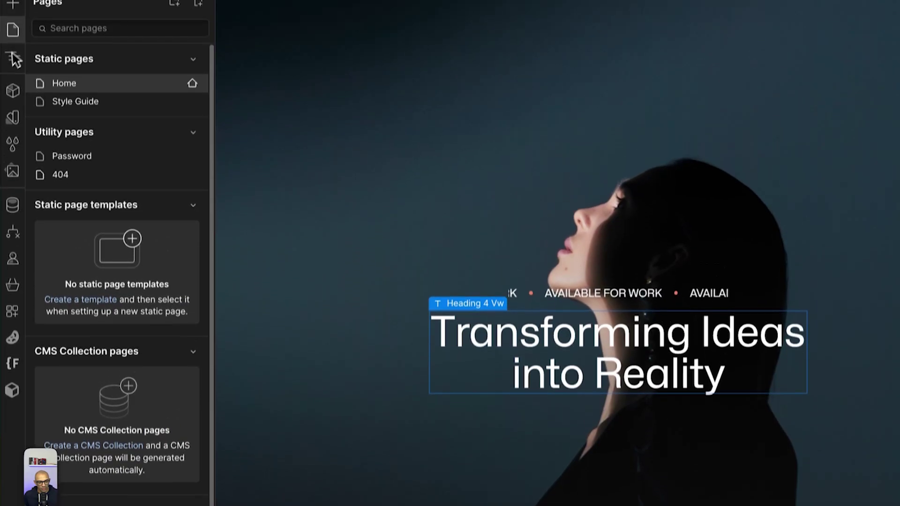
Add a <script> block below the CDN tag with the CircleType example, targeting 'circleText' instead of 'myElement'.
left_click(208, 84)
scroll(492, 337, "down", 15)
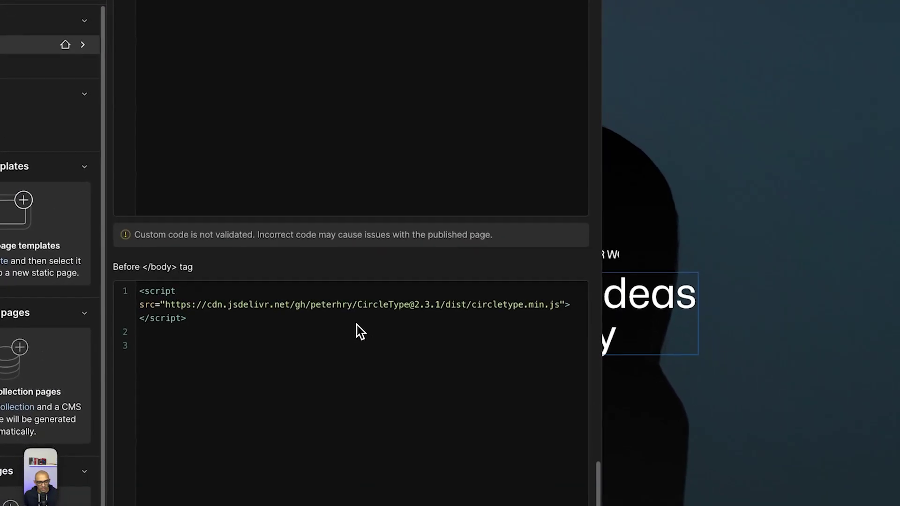
left_click(299, 362)
type("<script")
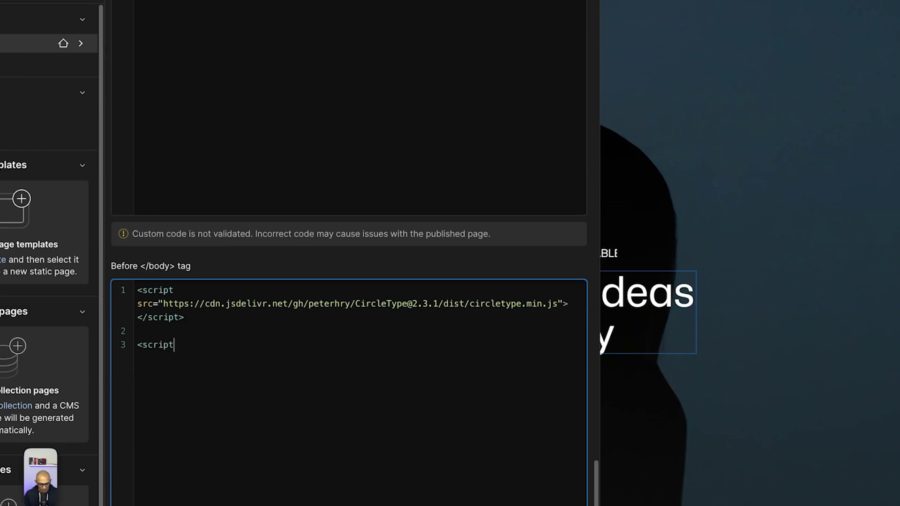
type(">  </script>")
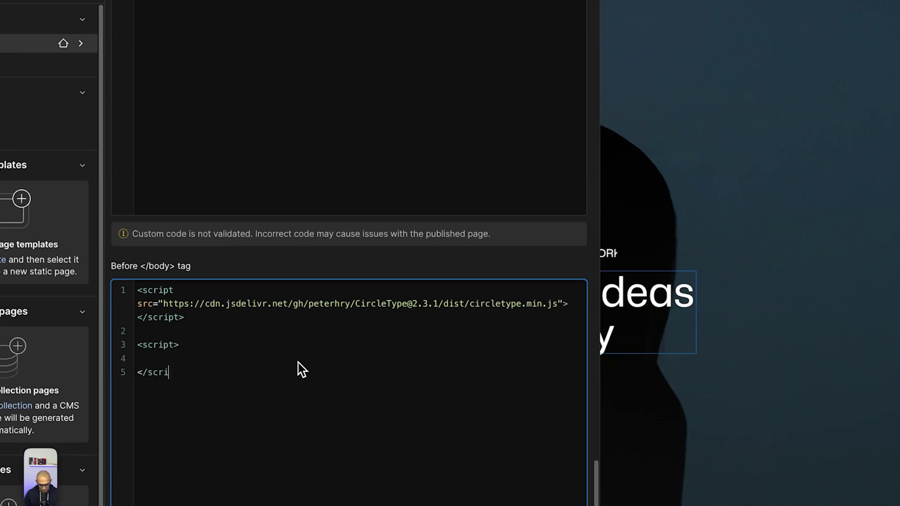
key("Up")
key("ctrl+v")
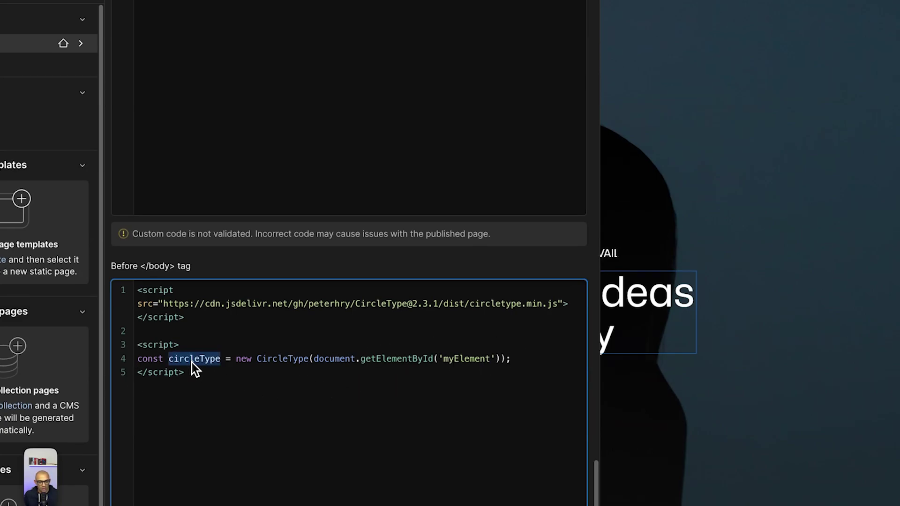
double_click(460, 360)
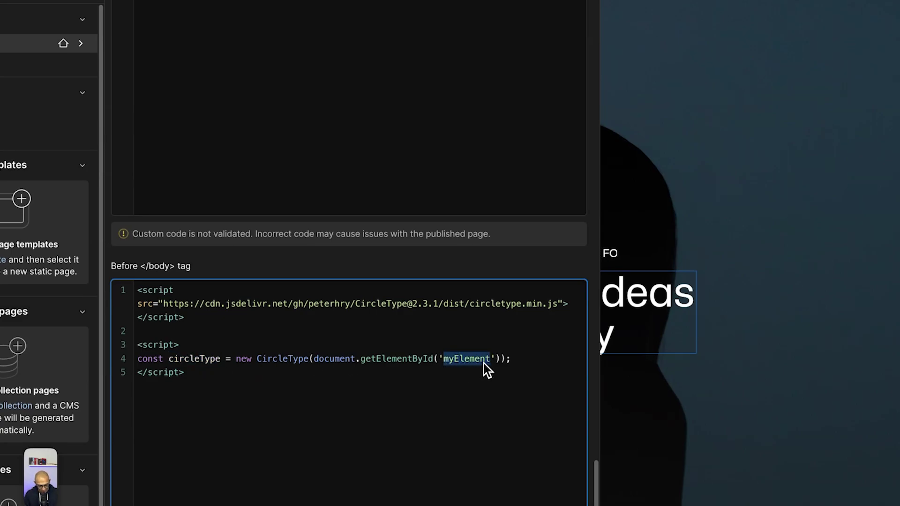
type("circleTex")
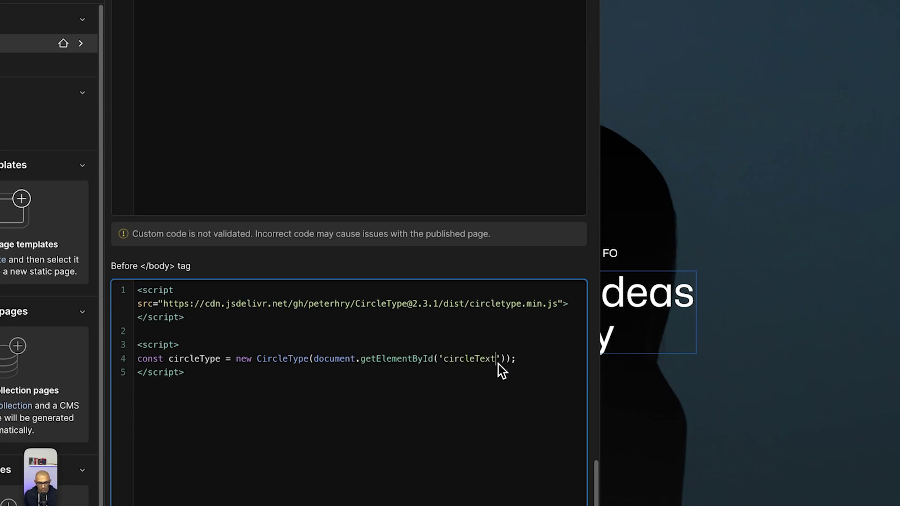
double_click(474, 361)
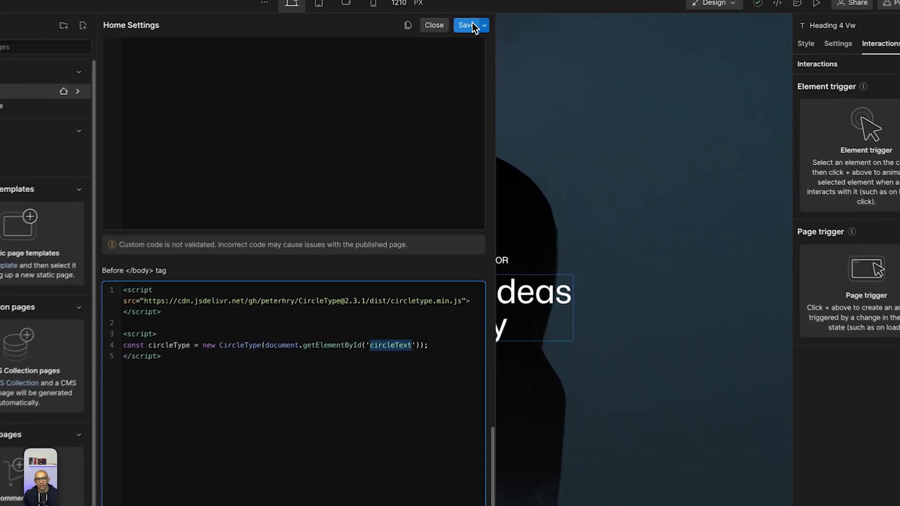
Save the Home page code and set the hero heading's ID to circleText.
left_click(471, 26)
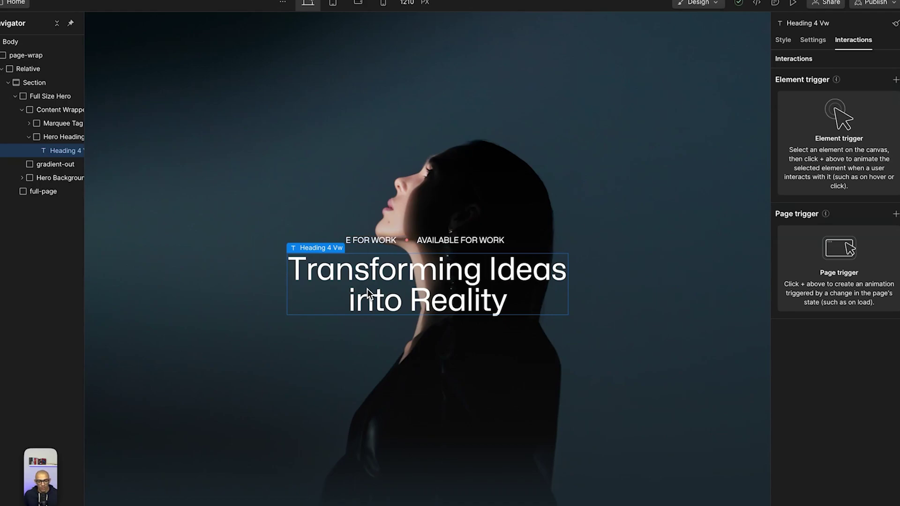
left_click(812, 40)
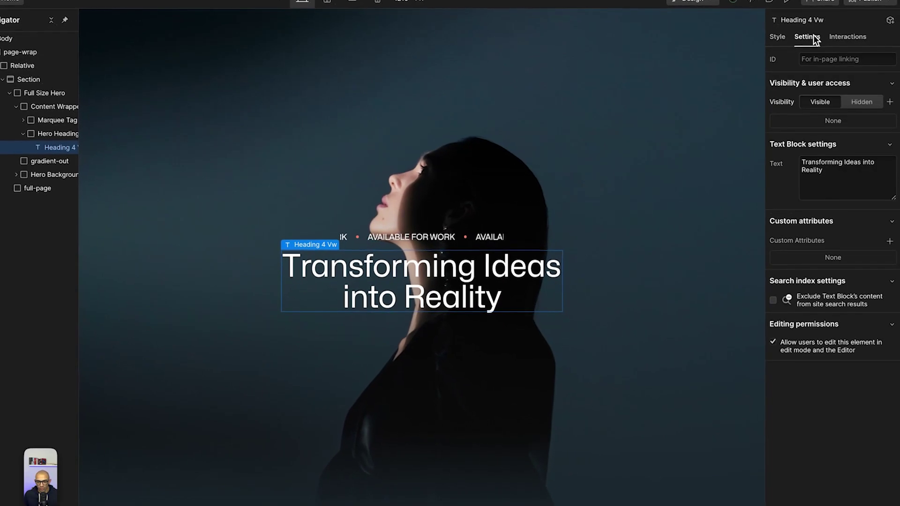
left_click(815, 59)
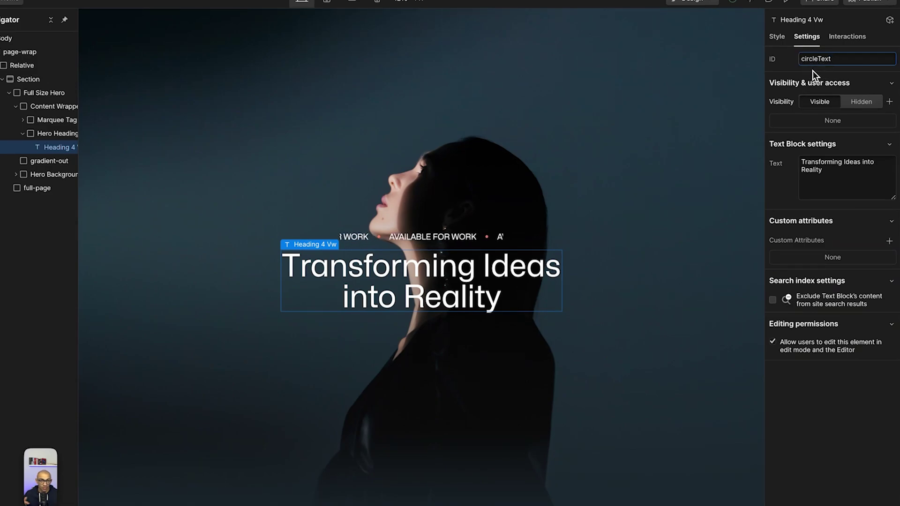
left_click(567, 280)
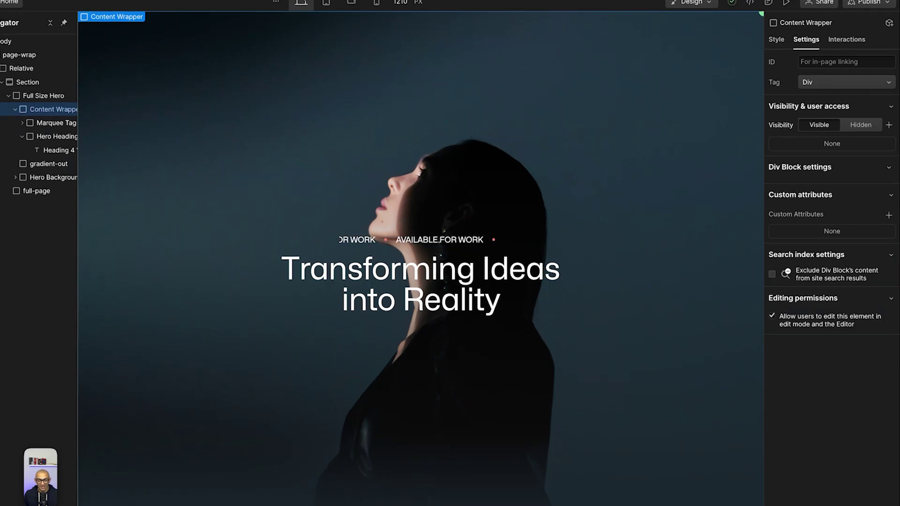
Publish the site to the checked circular-arc-text staging domain.
left_click(868, 2)
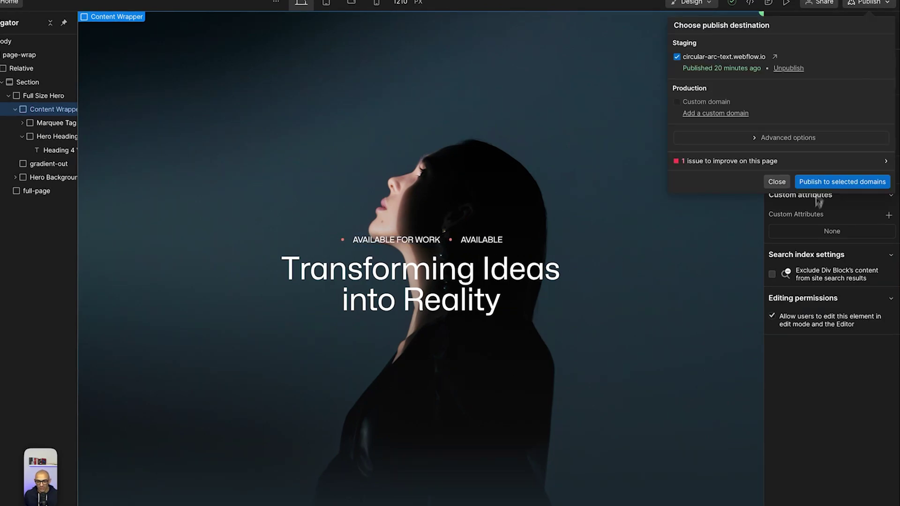
left_click(829, 182)
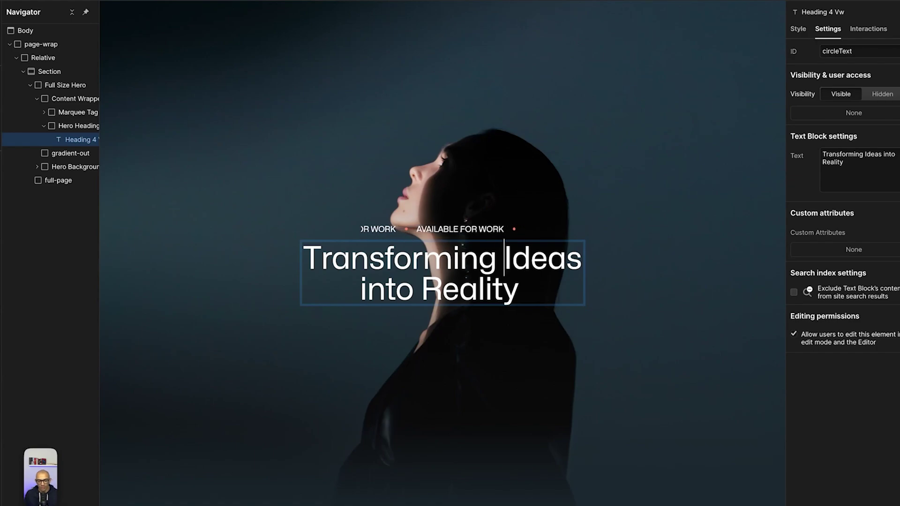
Insert 'All Your' before Ideas and 'Instantly' after Reality in the hero heading.
key("shift+Return")
key("BackSpace")
type("All Your")
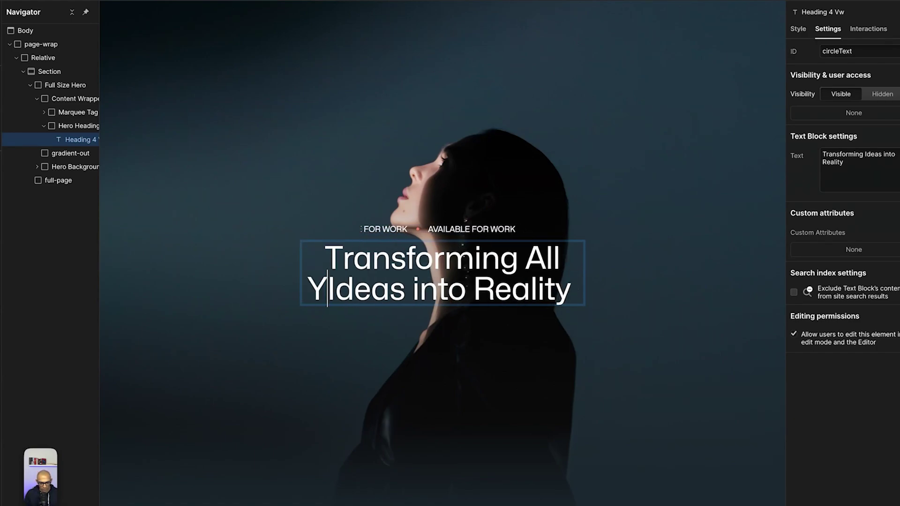
left_click(490, 304)
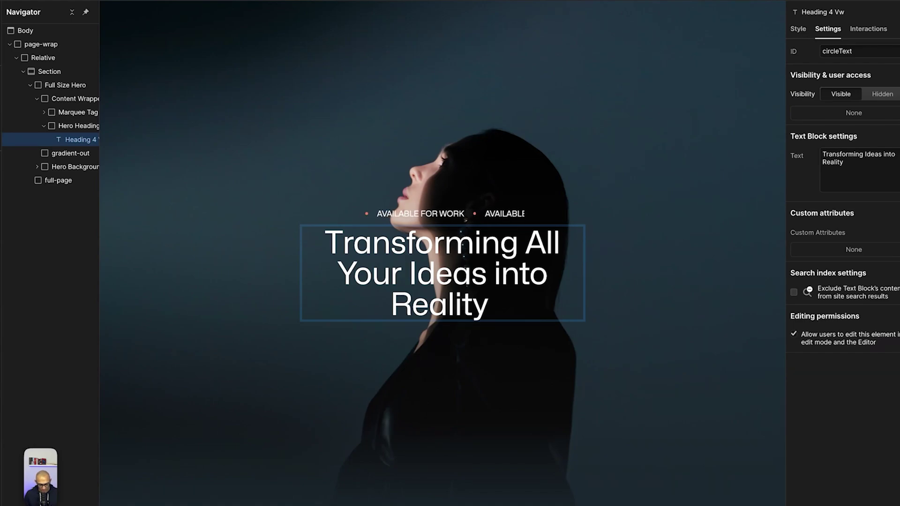
type("Instantly")
key("Escape")
Republish the updated heading to the staging domain.
left_click(610, 231)
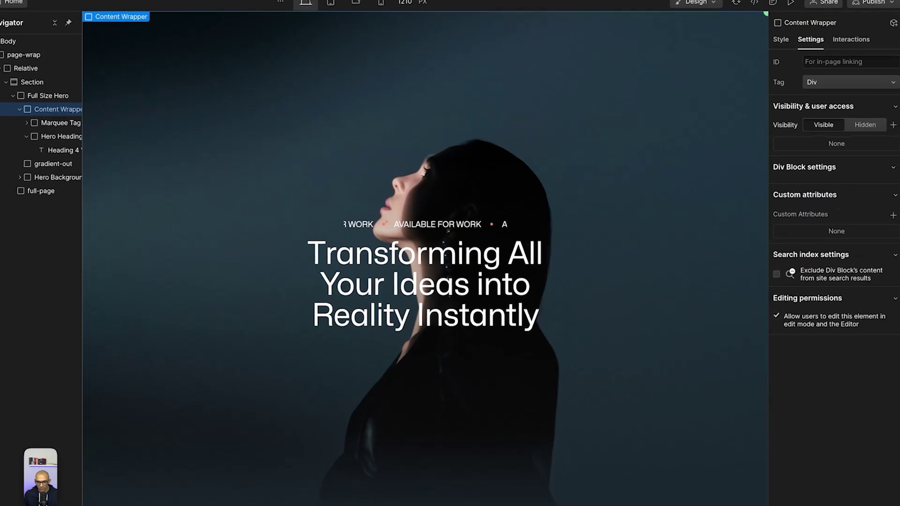
left_click(873, 2)
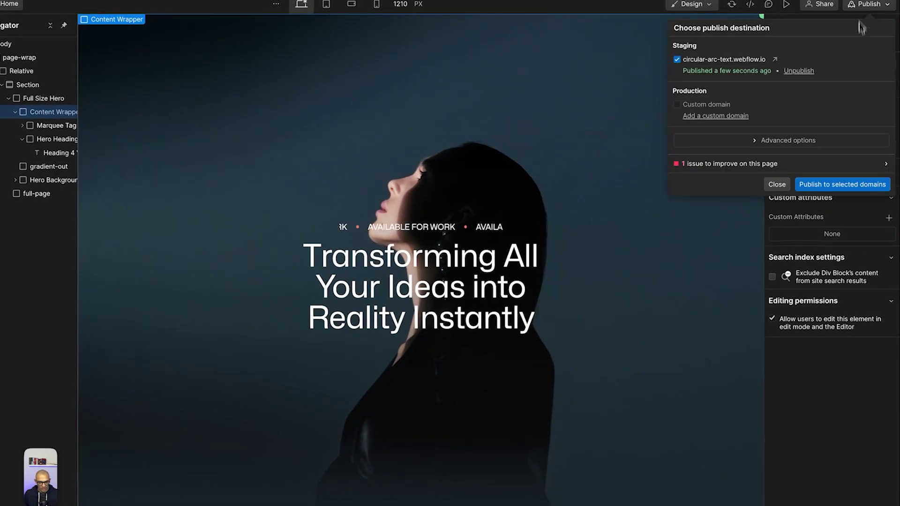
left_click(821, 188)
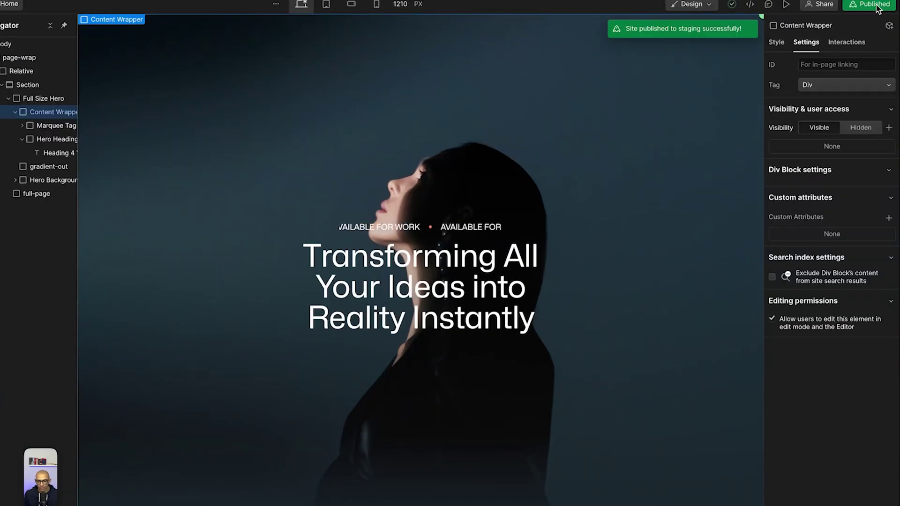
Open the published staging site and view the live Circular Arc Text page.
left_click(869, 3)
left_click(775, 59)
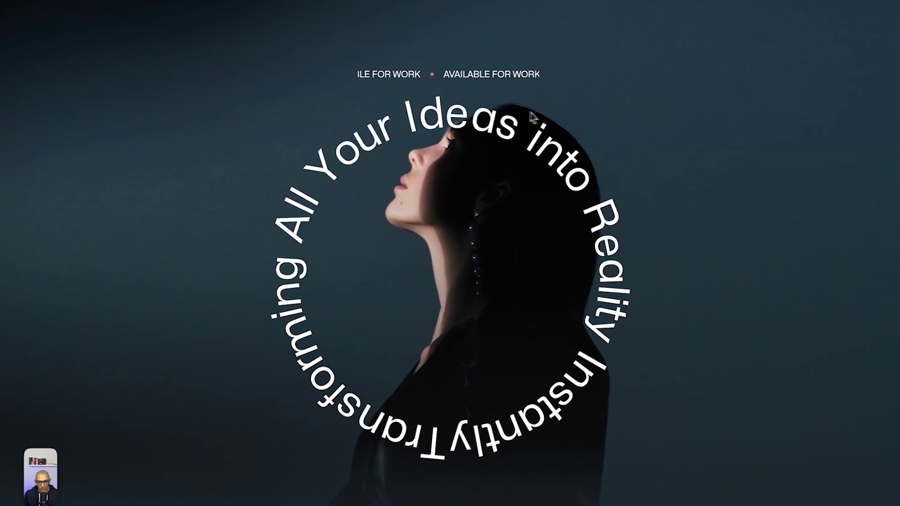
key("ctrl+Tab")
key("ctrl+Tab")
left_click(511, 244)
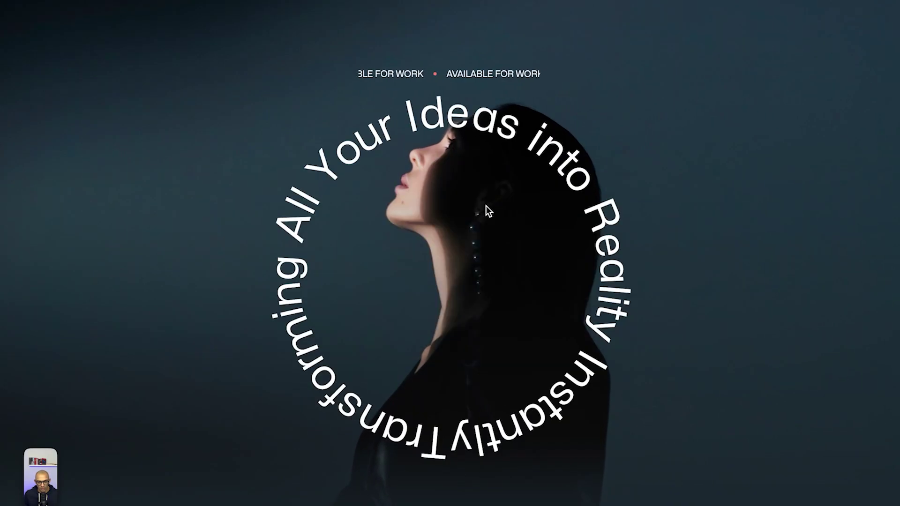
Return to the Webflow Designer and select the hero heading again.
key("ctrl+Tab")
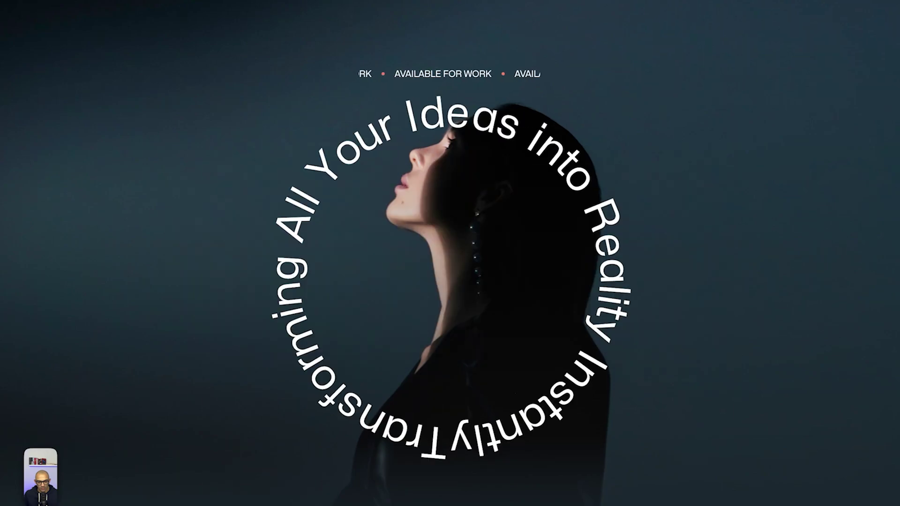
key("ctrl+Tab")
left_click(432, 285)
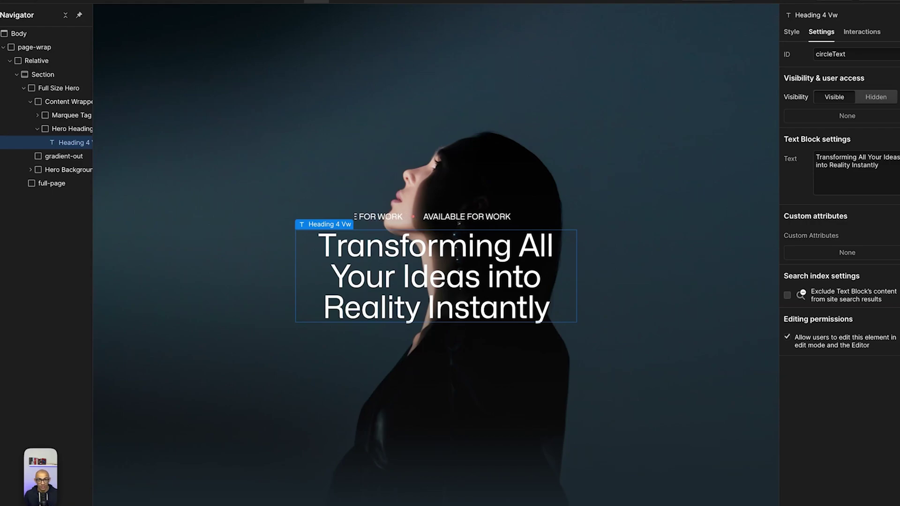
key("a")
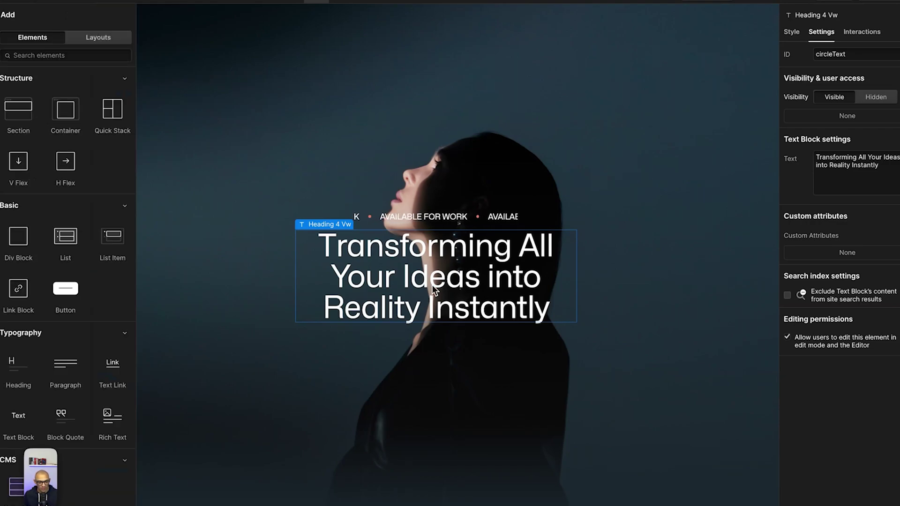
key("ctrl+k")
type("embed")
key("Return")
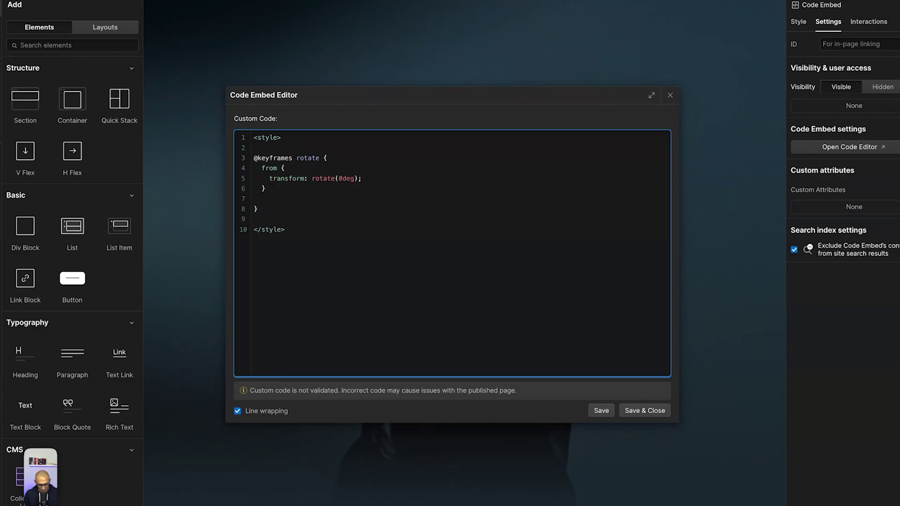
type("te(360deg);")
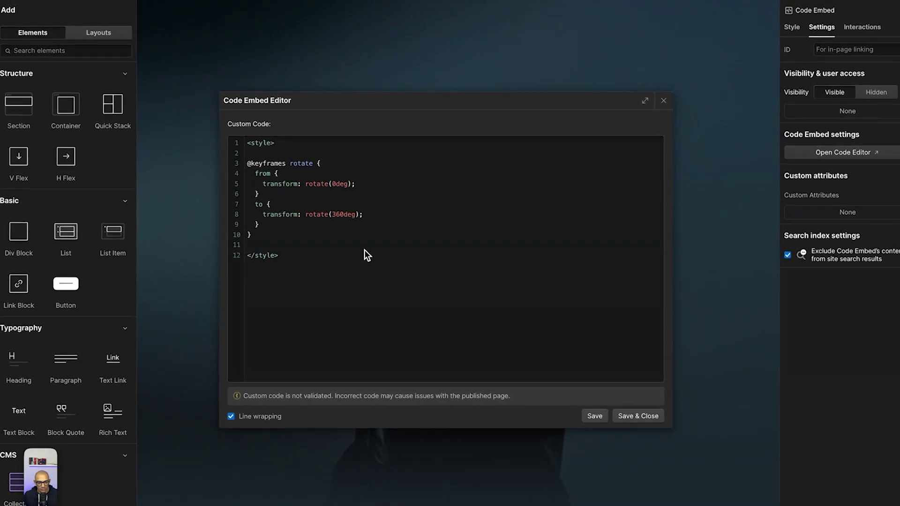
left_click(301, 164)
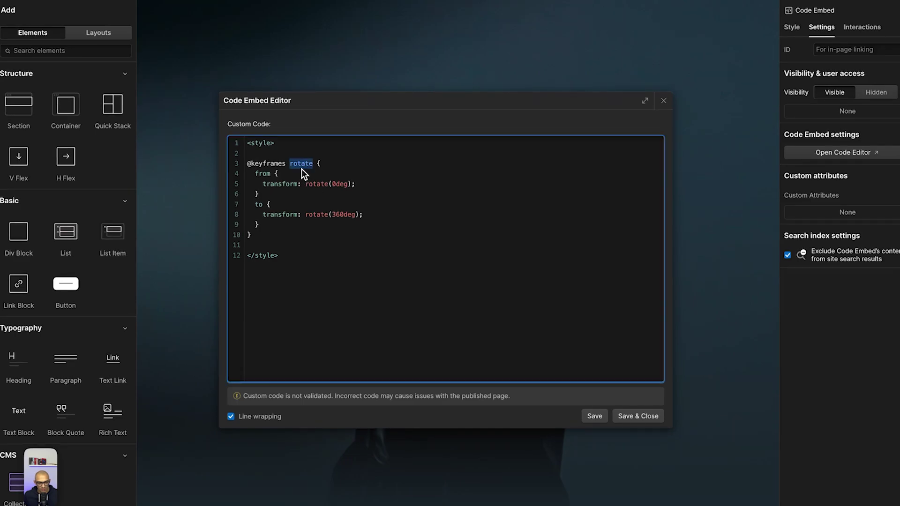
Give the Heading 4 Vw custom property animation: rotate 7s linear infinite.
left_click(656, 416)
left_click(487, 261)
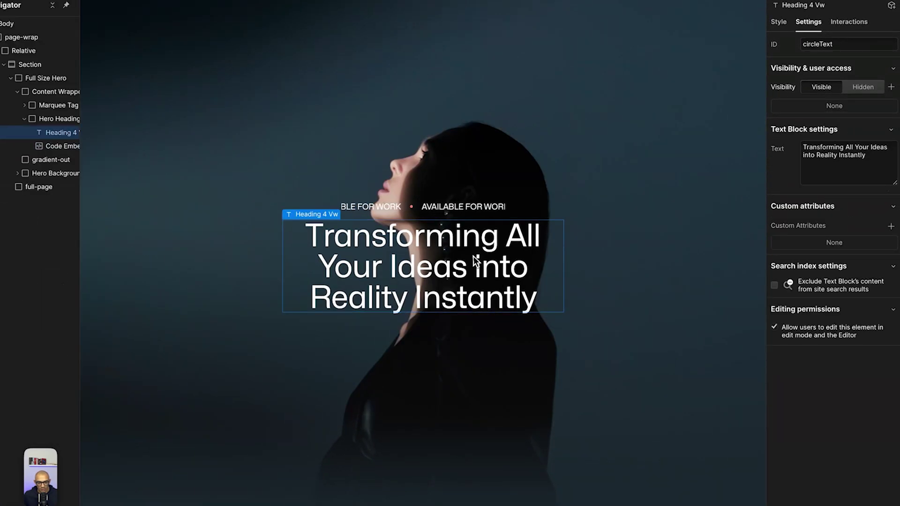
left_click(779, 21)
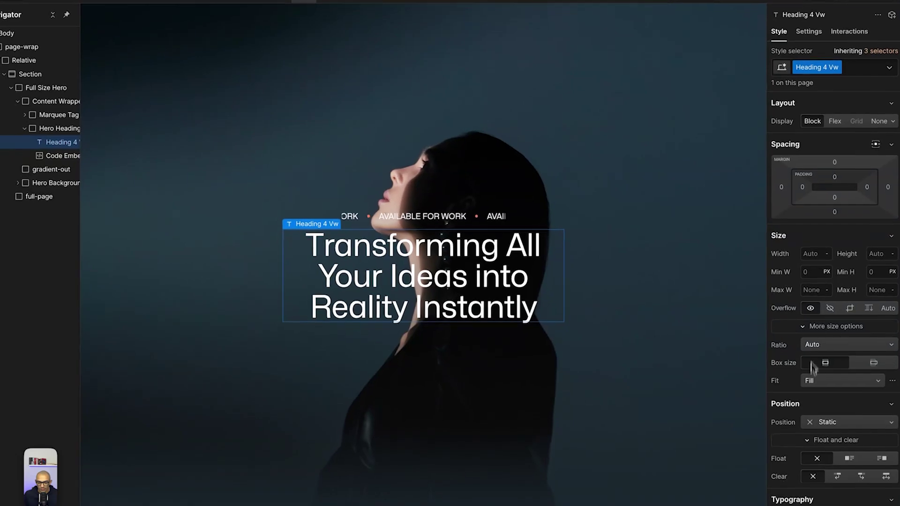
scroll(812, 394, "down", 10)
left_click(795, 470)
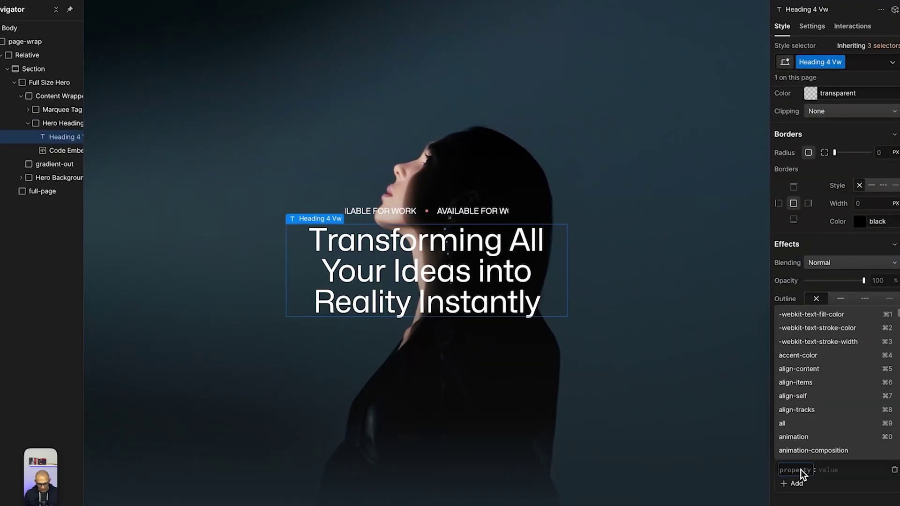
type("animation")
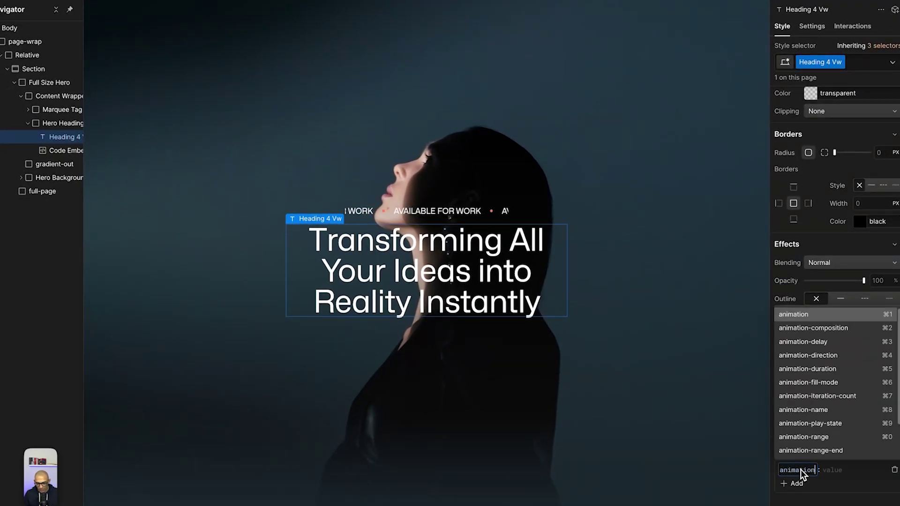
key("Tab")
type("rotate")
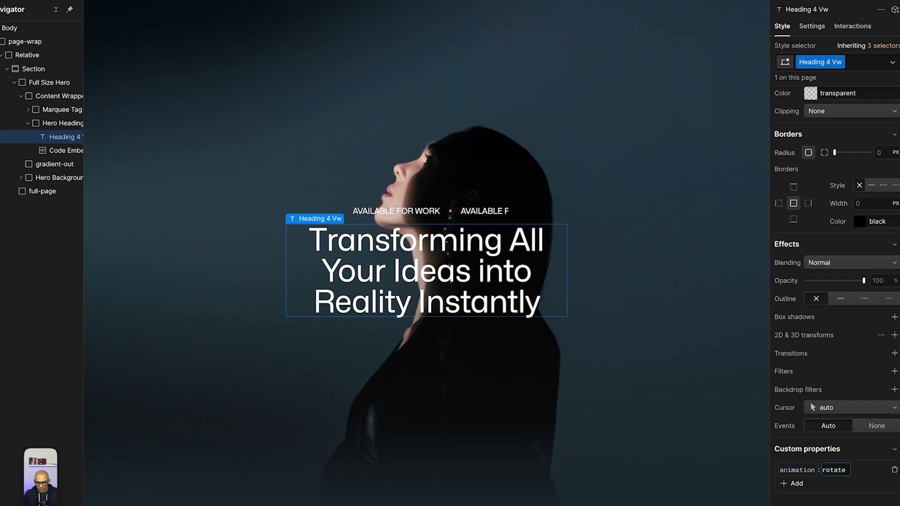
type("7s linear")
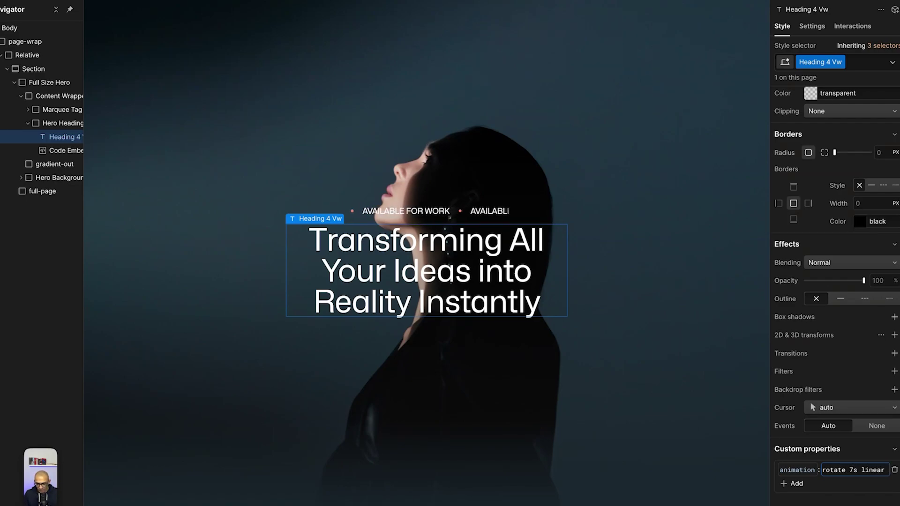
type(" infinit")
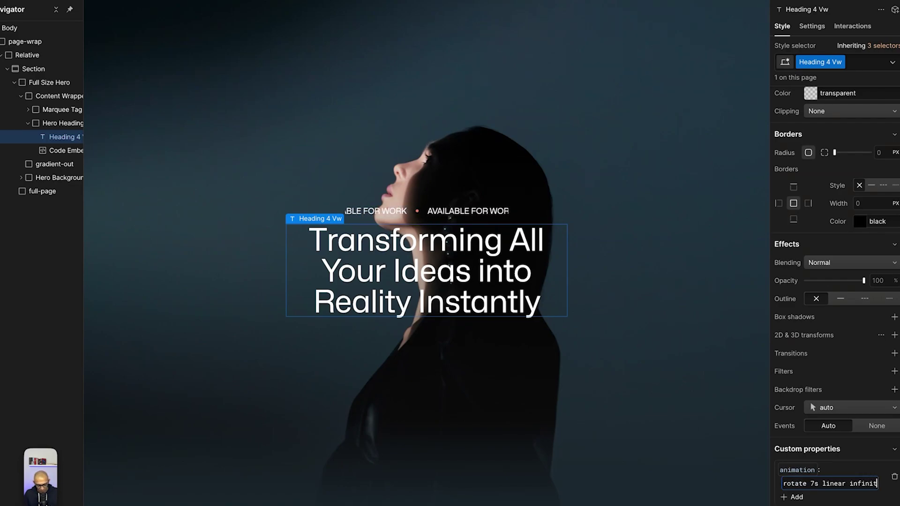
type("e")
key("Return")
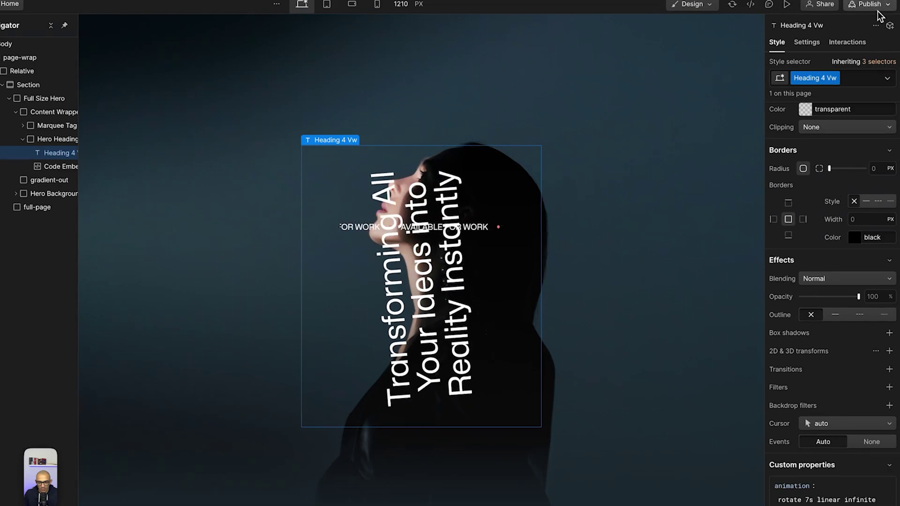
Publish the site to the circular-arc-text staging domain.
left_click(865, 6)
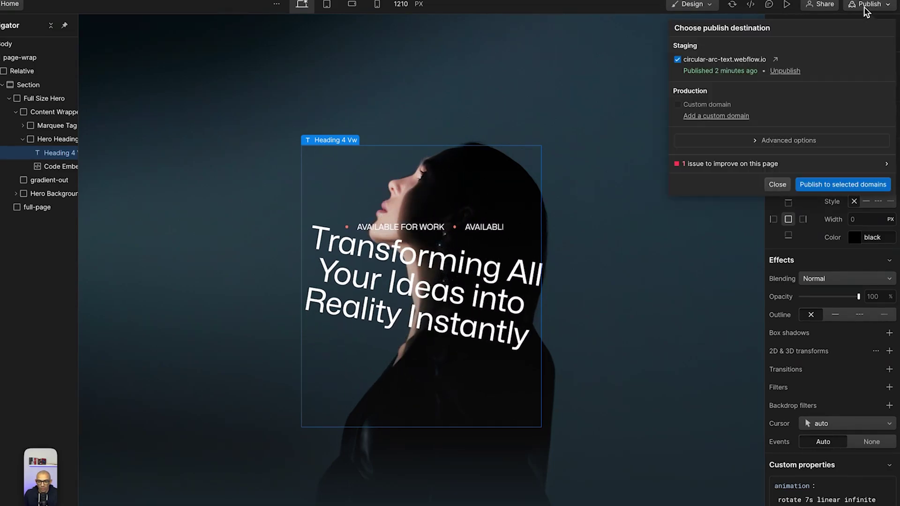
left_click(817, 185)
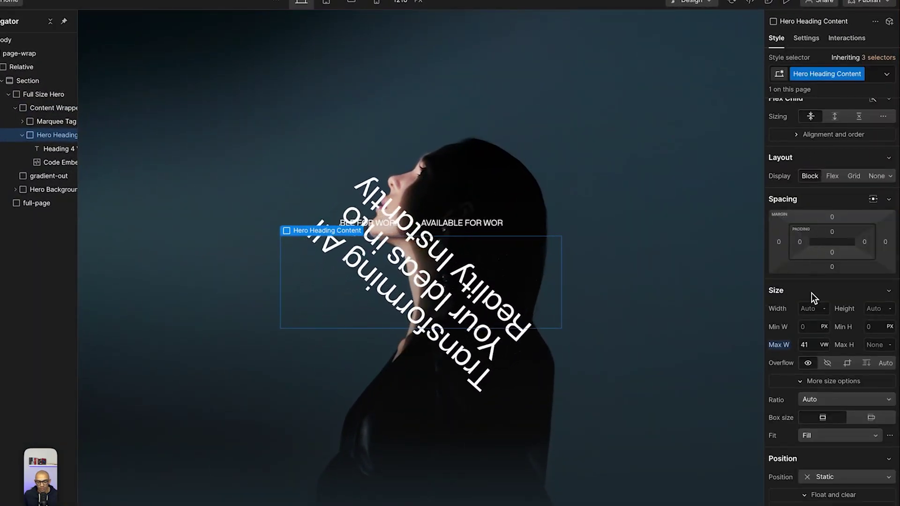
Remove the animation custom property from the hero heading.
scroll(811, 293, "down", 10)
left_click(422, 272)
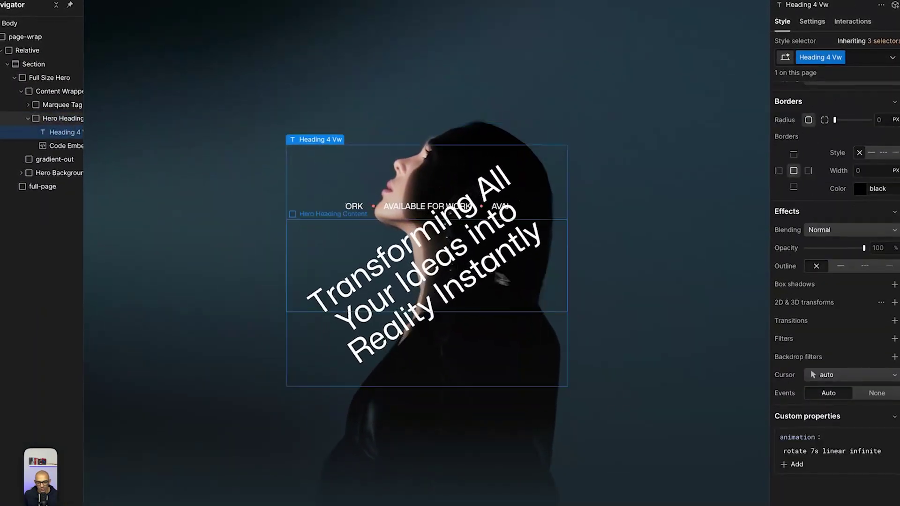
left_click(889, 443)
Give Content Wrapper a while-page-is-scrolling trigger playing a new scroll animation, starting its name.
left_click(605, 311)
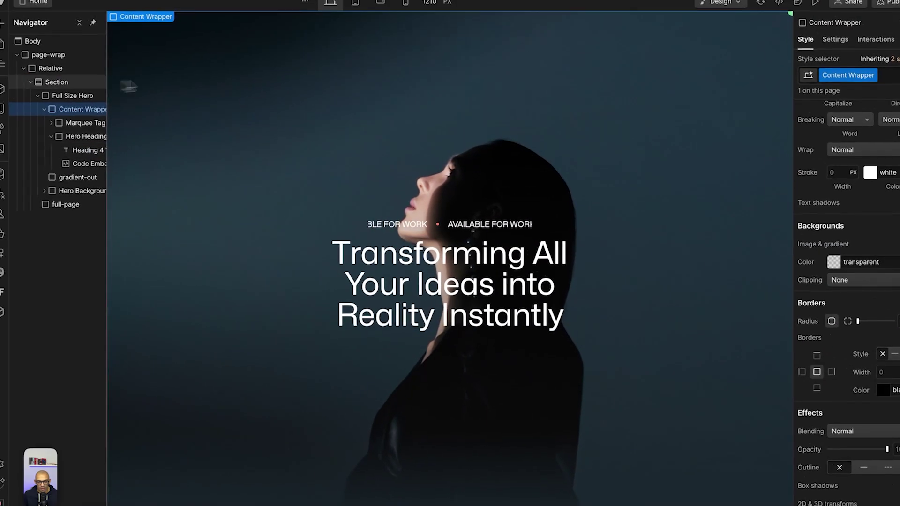
left_click(876, 40)
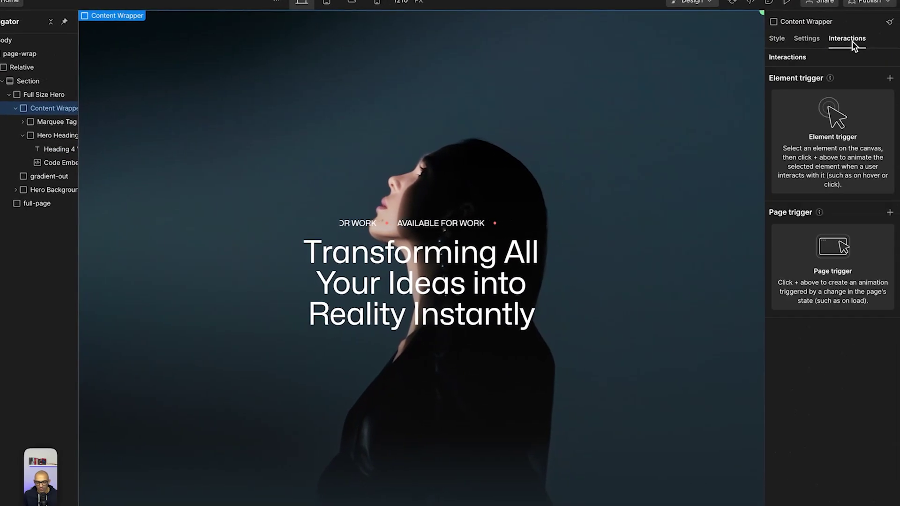
left_click(889, 213)
left_click(819, 248)
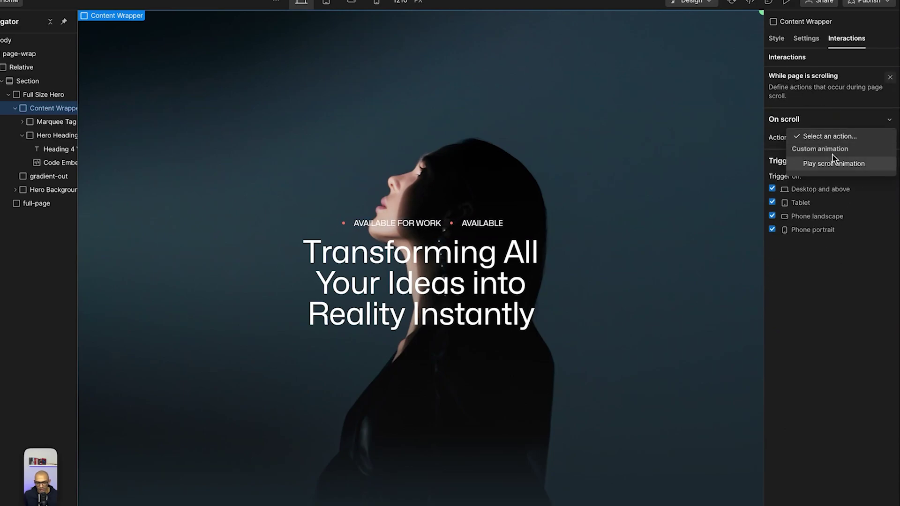
left_click(832, 162)
left_click(889, 155)
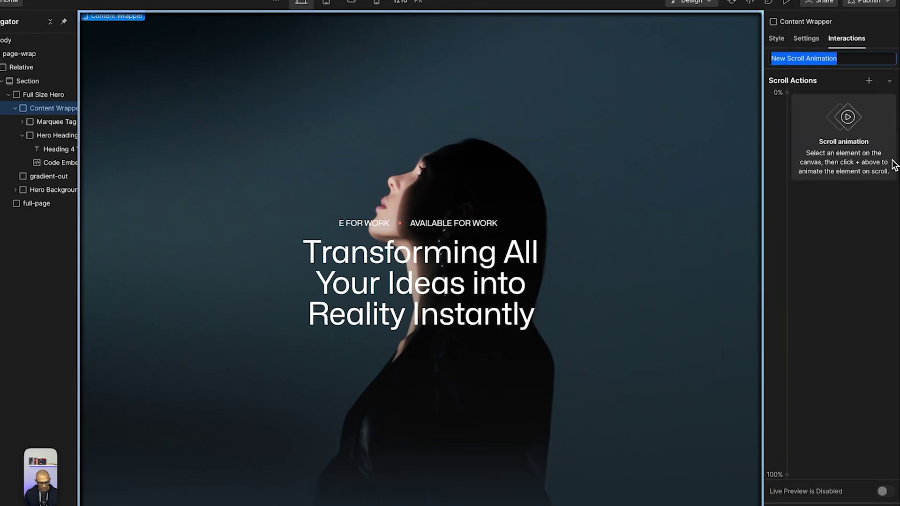
type("rotate-the-text")
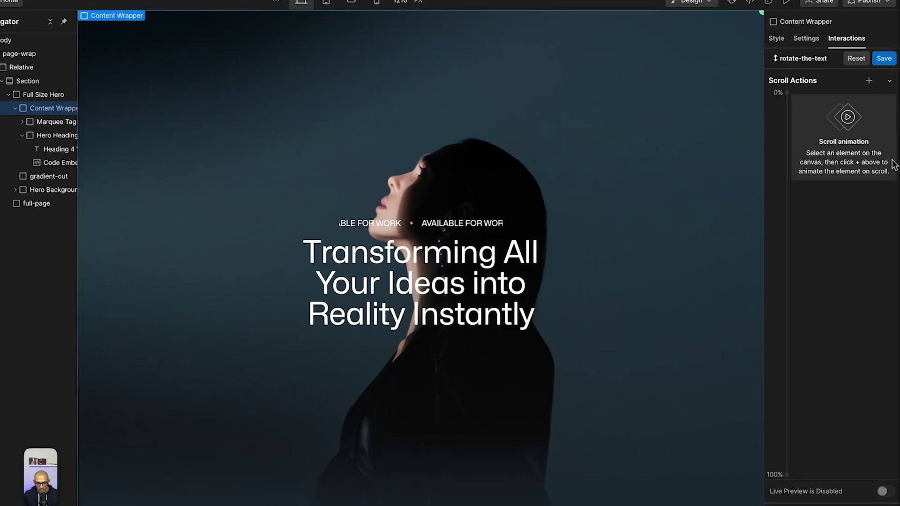
Target Heading 4 Vw in the scroll animation with a Rotate action.
left_click(868, 81)
left_click(365, 253)
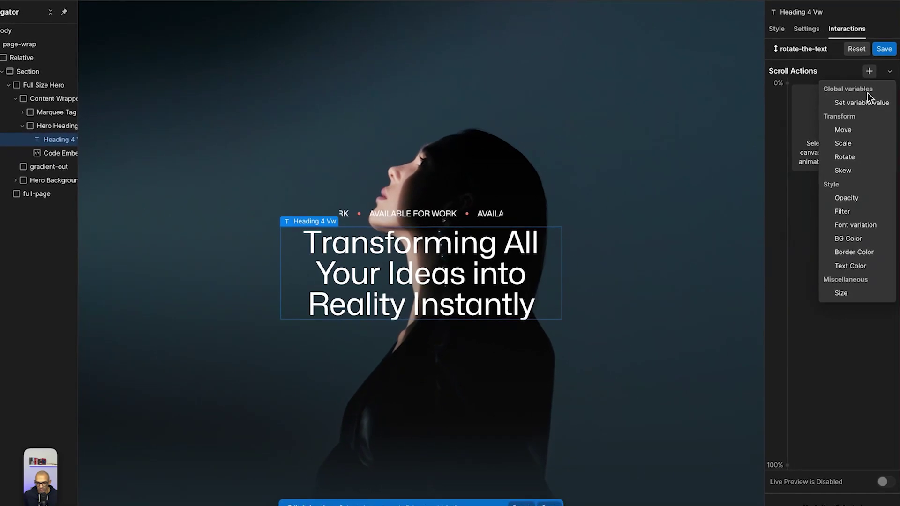
left_click(854, 155)
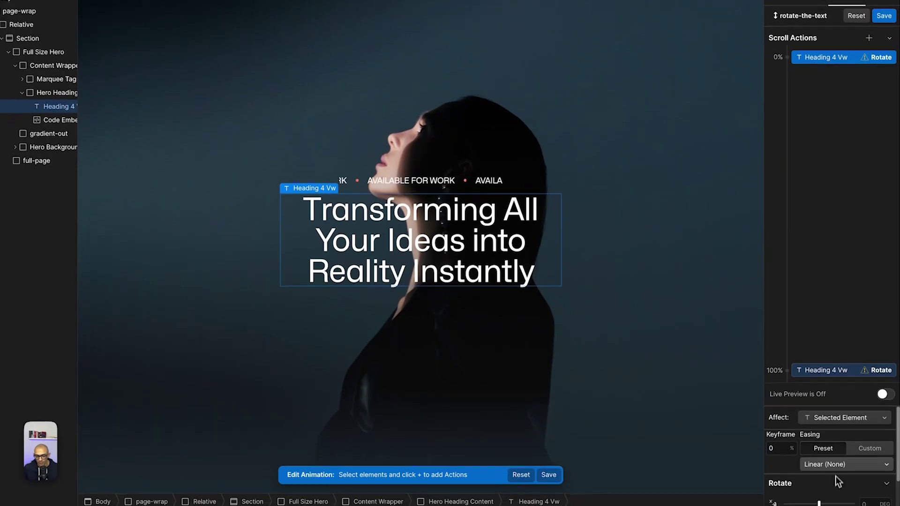
Set the 100% keyframe's Z rotation to 360*2, i.e. 720 degrees.
scroll(837, 464, "down", 1)
left_click(866, 499)
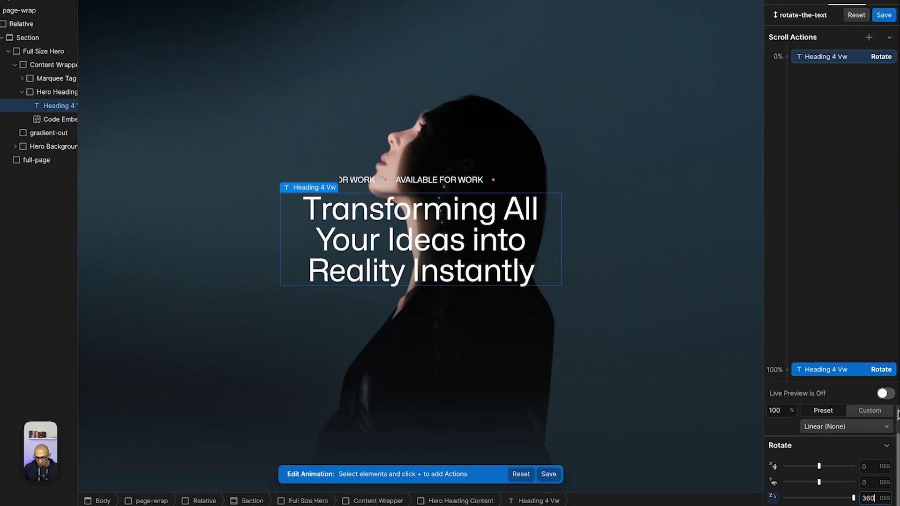
scroll(676, 249, "down", 8)
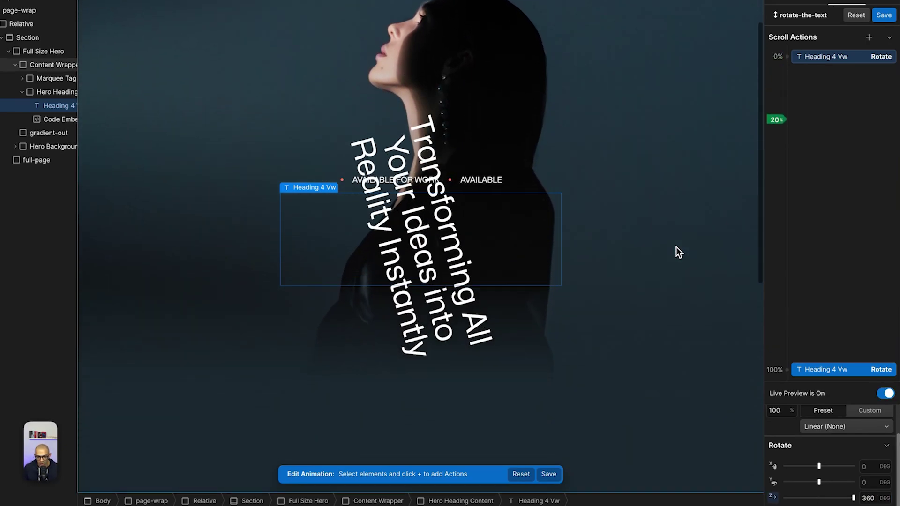
scroll(676, 249, "down", 4)
scroll(676, 248, "up", 10)
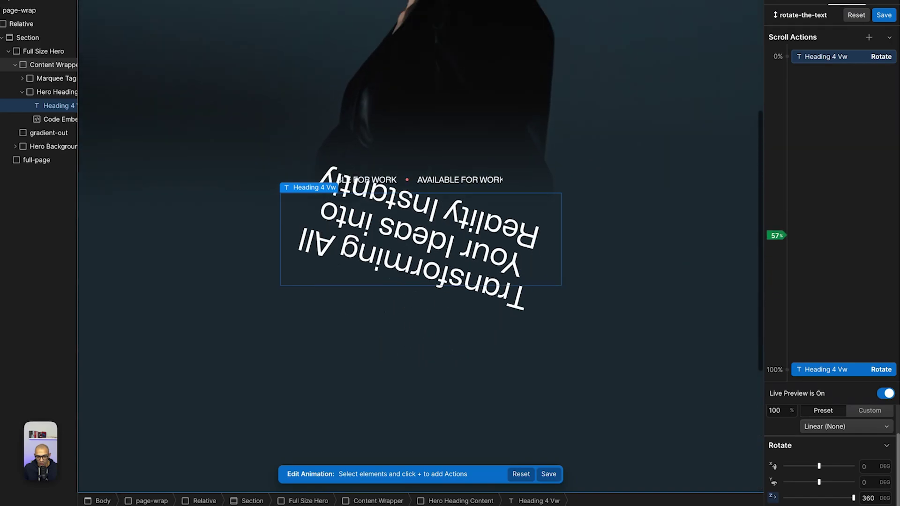
scroll(676, 248, "up", 2)
scroll(676, 248, "down", 7)
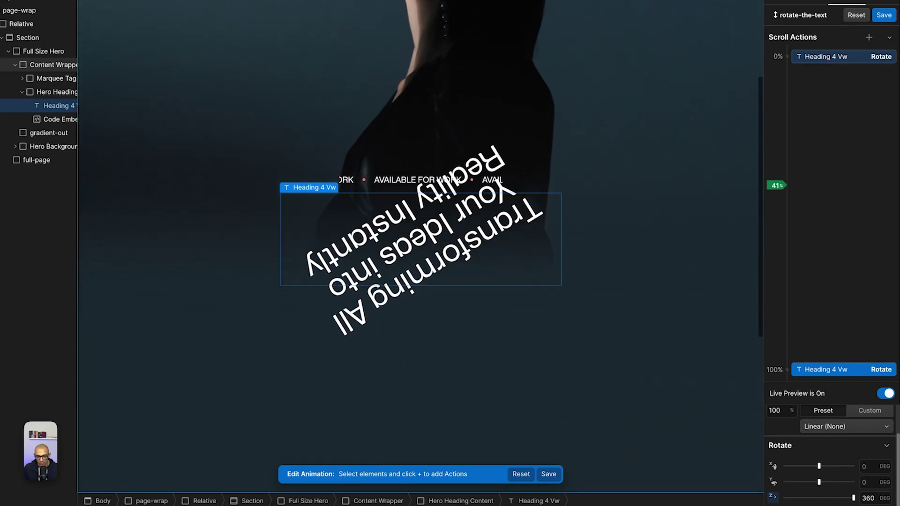
scroll(676, 248, "down", 4)
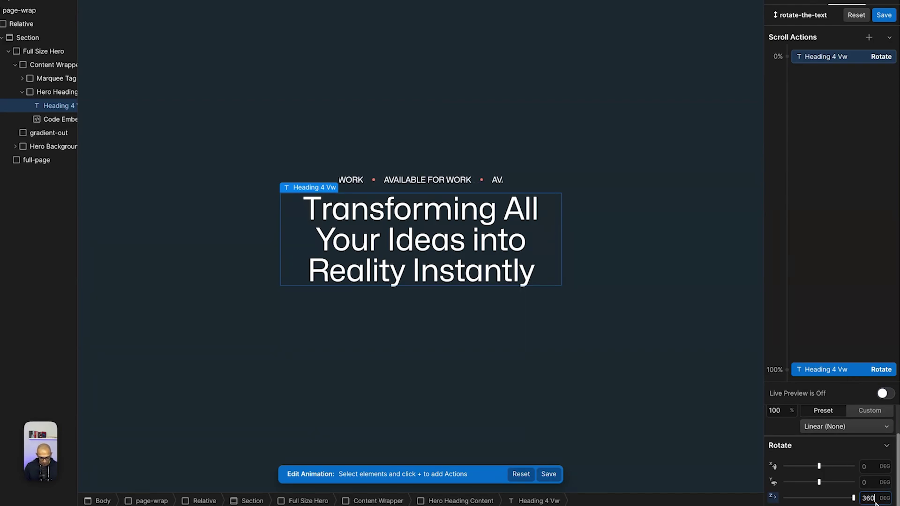
key("Return")
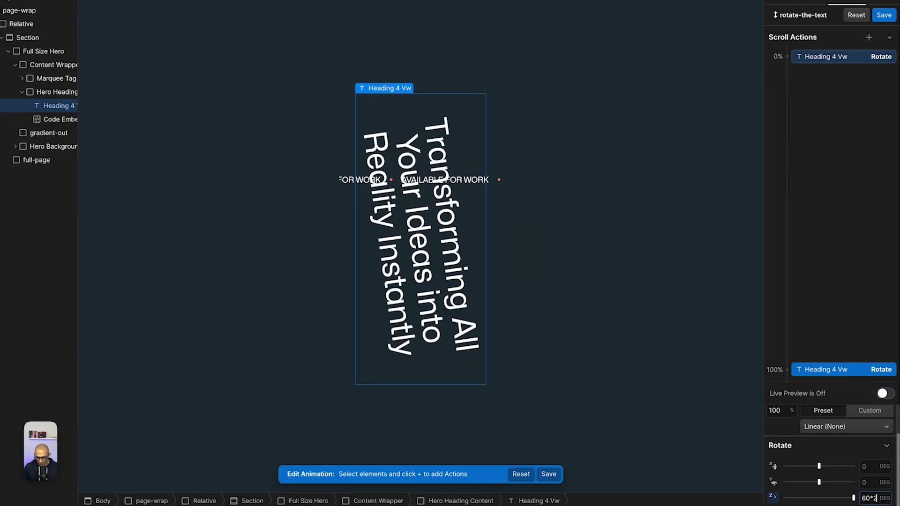
key("Return")
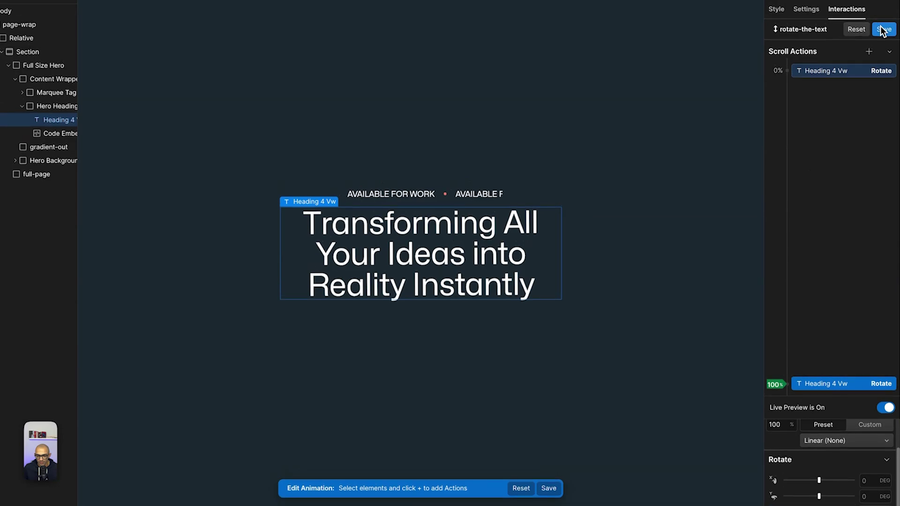
Save the rotate-the-text scroll animation and republish the site to staging.
left_click(881, 28)
left_click(882, 5)
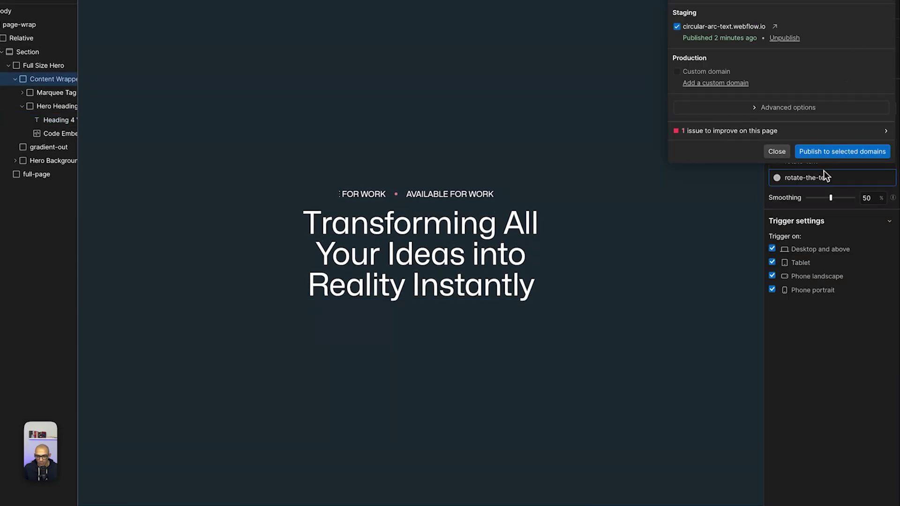
left_click(843, 151)
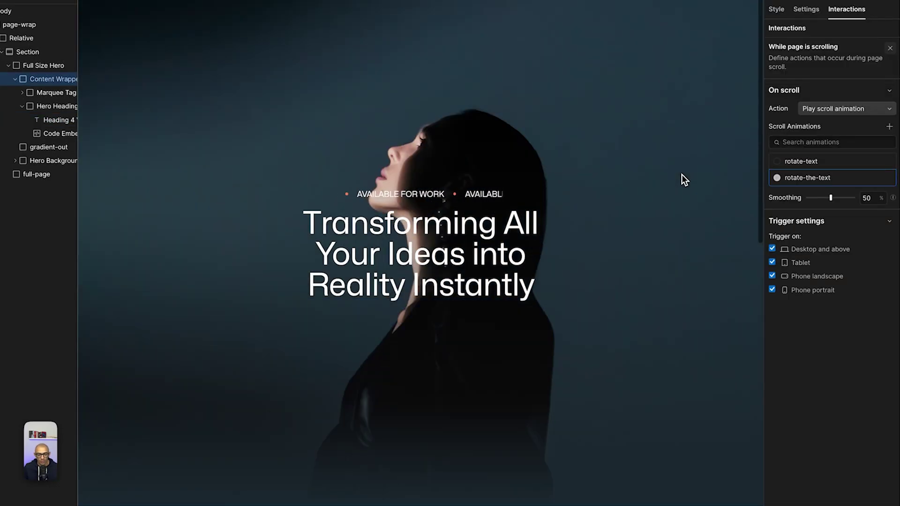